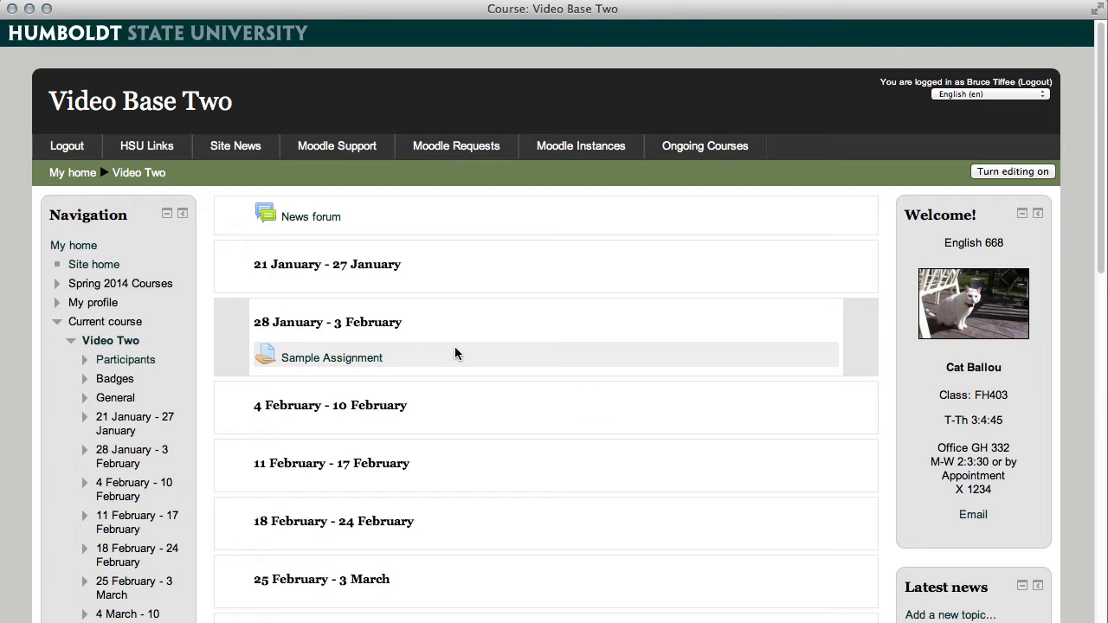
# Scroll the Video Base Two course page down to the Course administration options
pyautogui.scroll(-1, 456, 354)
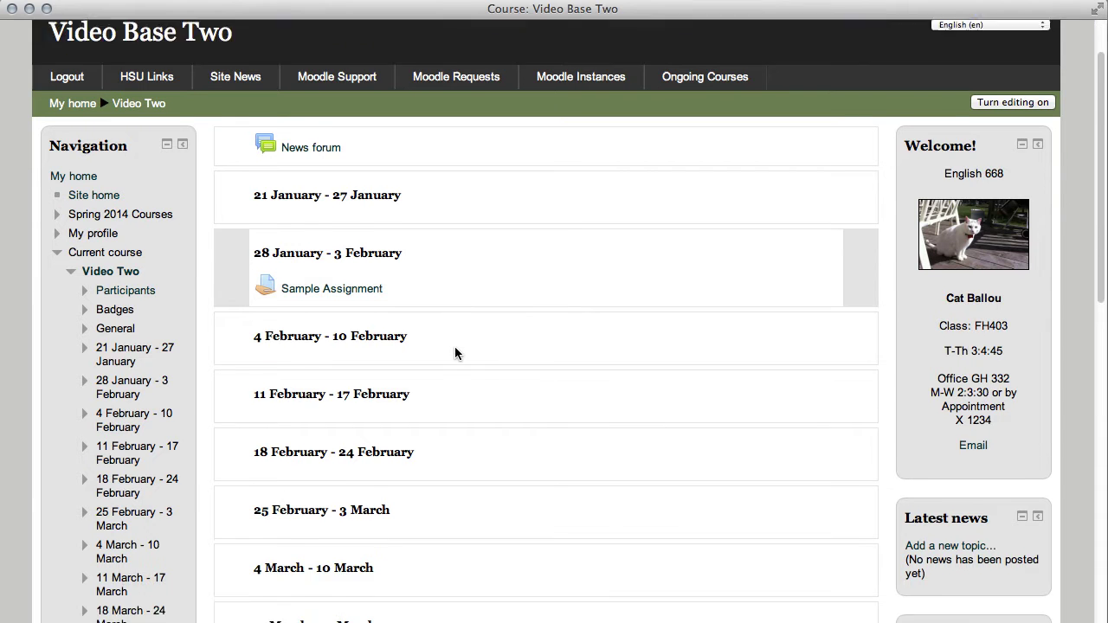
pyautogui.scroll(-1, 456, 353)
pyautogui.scroll(-3, 457, 353)
pyautogui.scroll(-3, 498, 325)
pyautogui.scroll(-2, 532, 303)
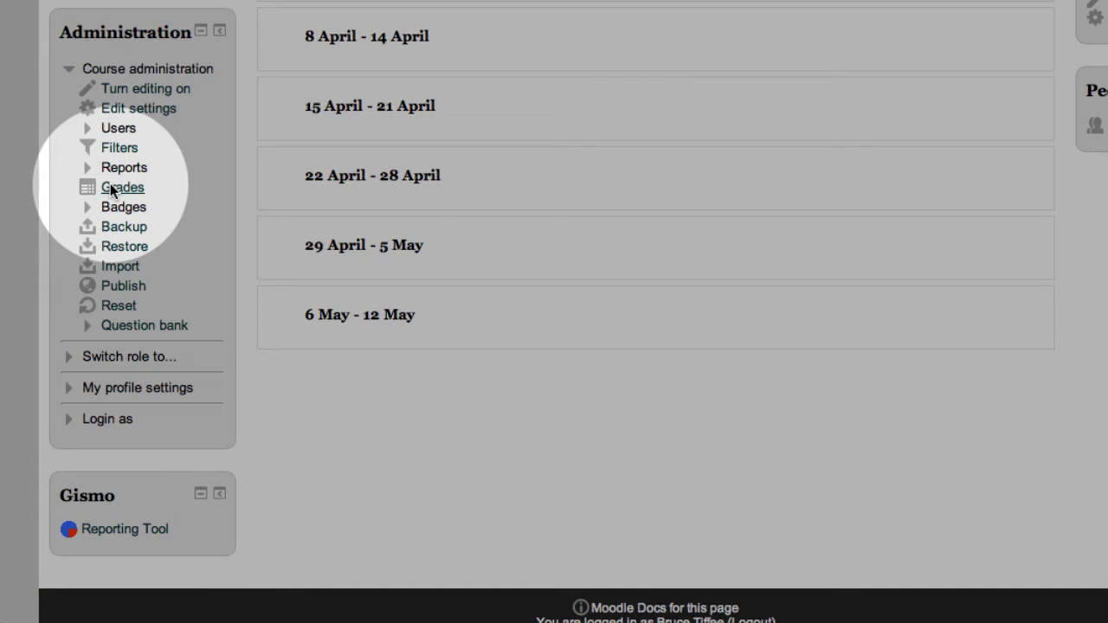
# Open Grades under Course administration to show the grader report for Test Students 7, 8 and 9
pyautogui.click(110, 186)
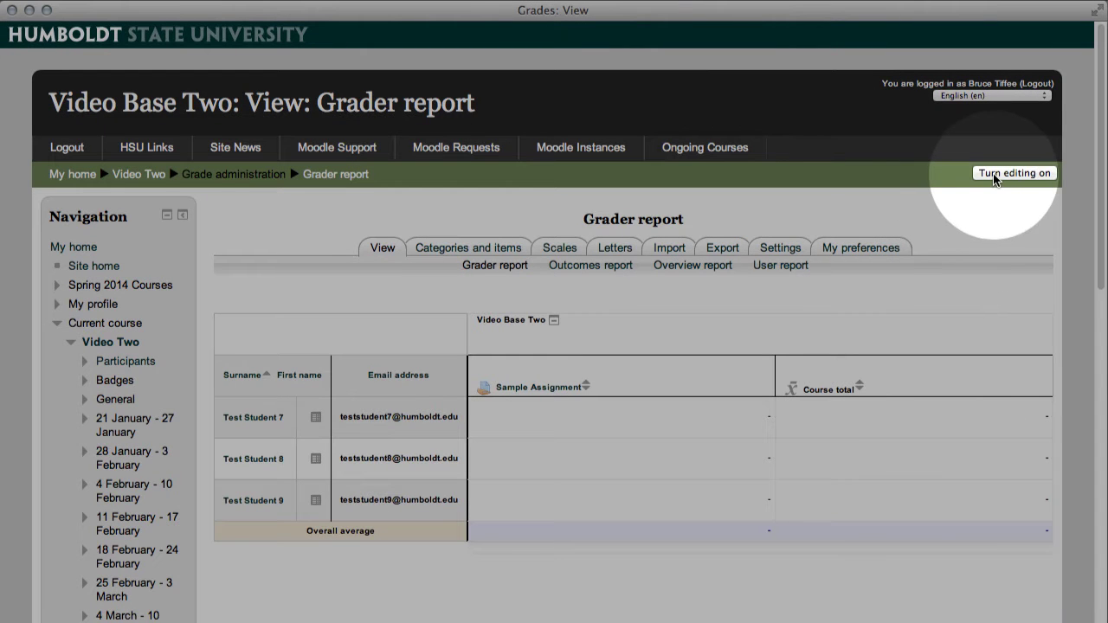
# Turn editing on and review the empty Sample Assignment and course total grade fields
pyautogui.click(985, 176)
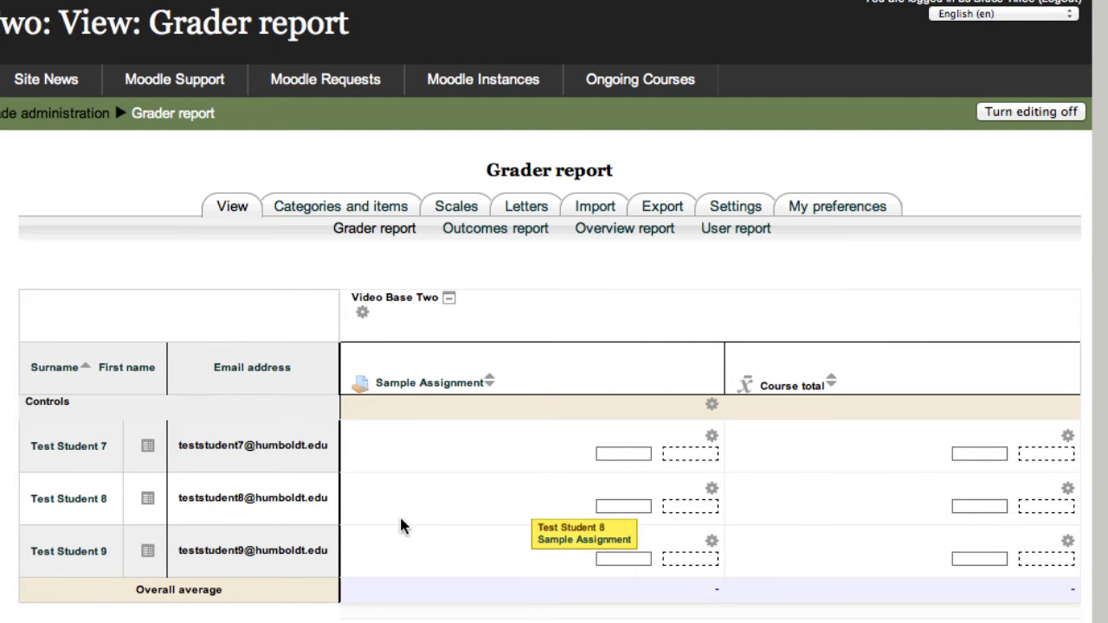
pyautogui.scroll(-1, 400, 526)
pyautogui.scroll(-1, 401, 526)
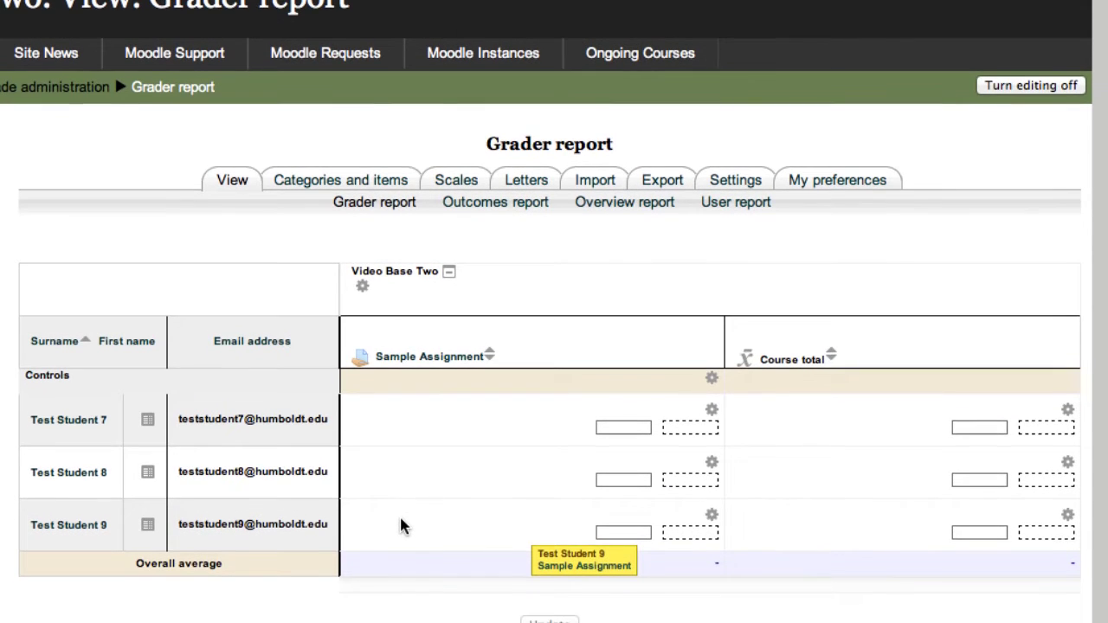
pyautogui.scroll(-3, 401, 525)
pyautogui.scroll(-1, 404, 525)
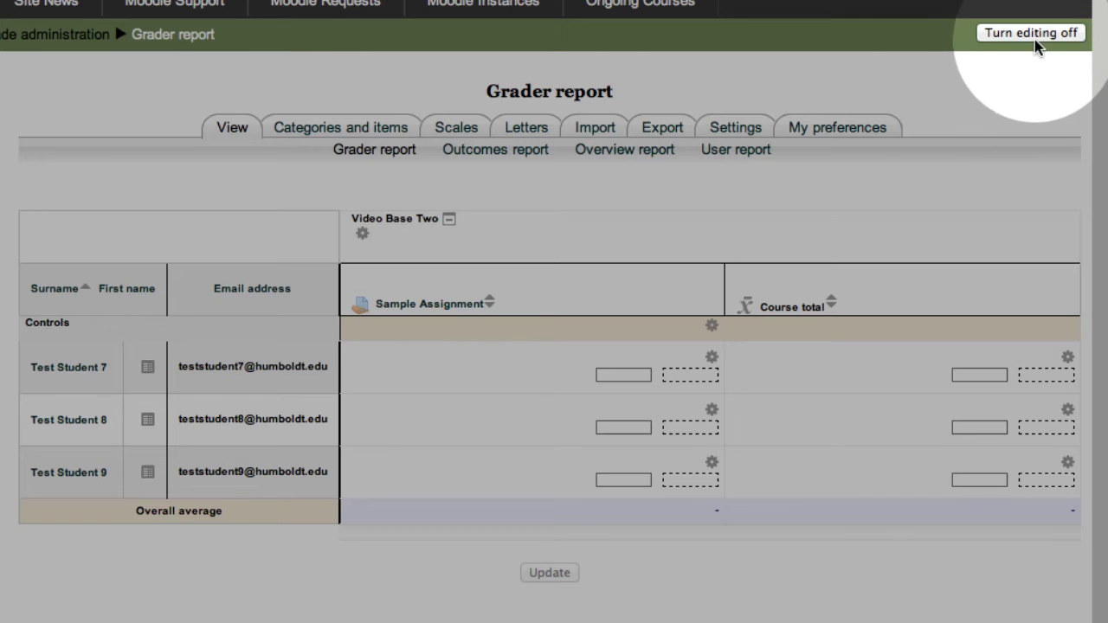
# Turn grade editing off and switch to the User report
pyautogui.click(1030, 33)
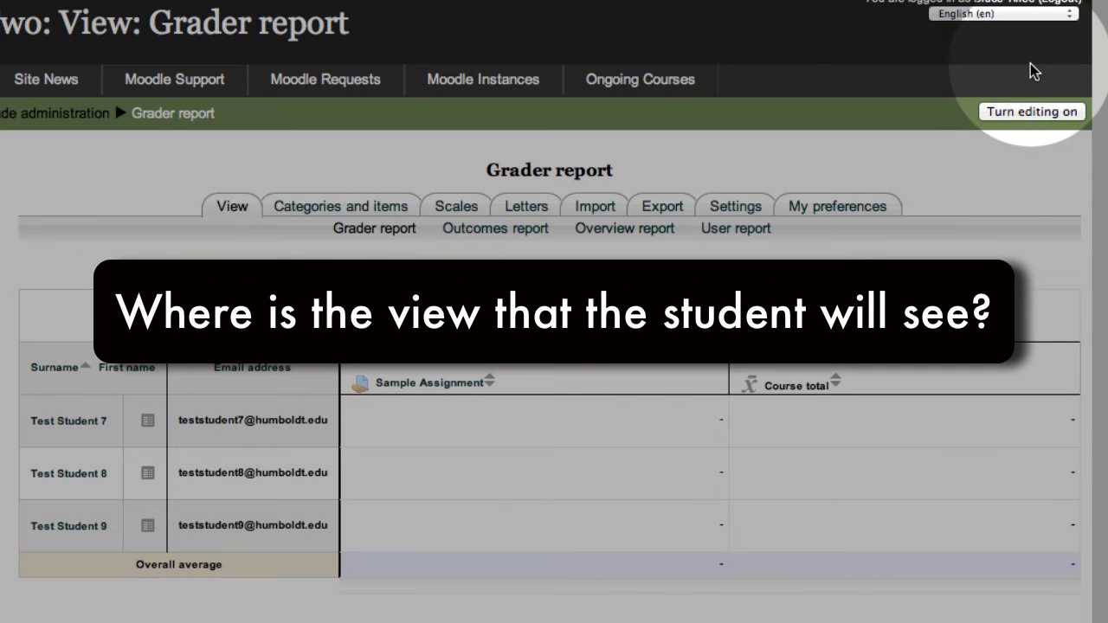
pyautogui.scroll(-1, 605, 519)
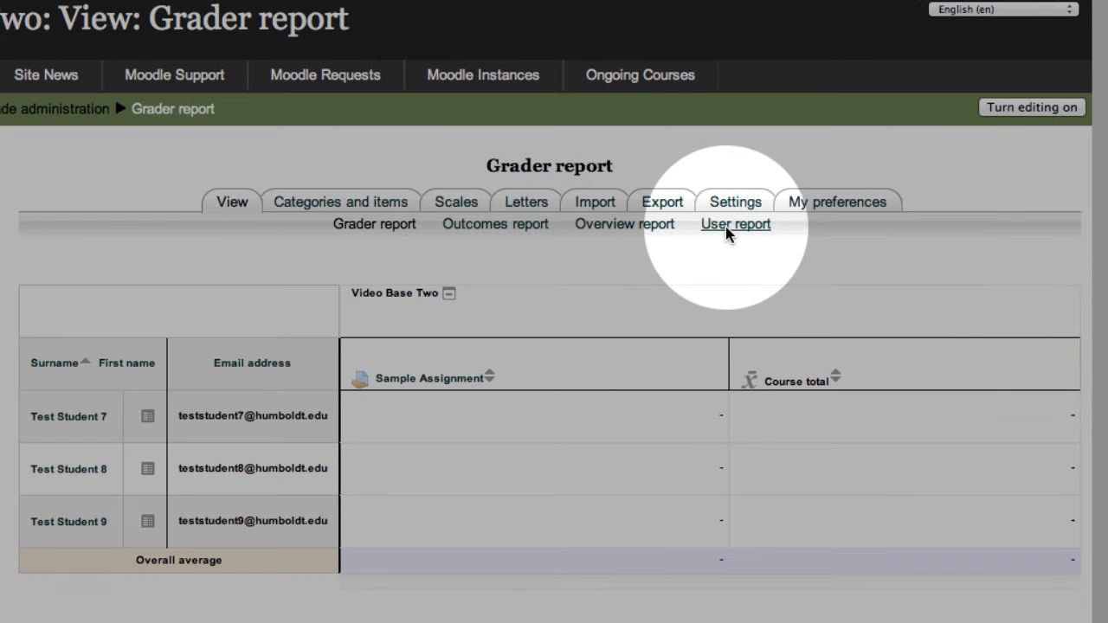
pyautogui.click(734, 224)
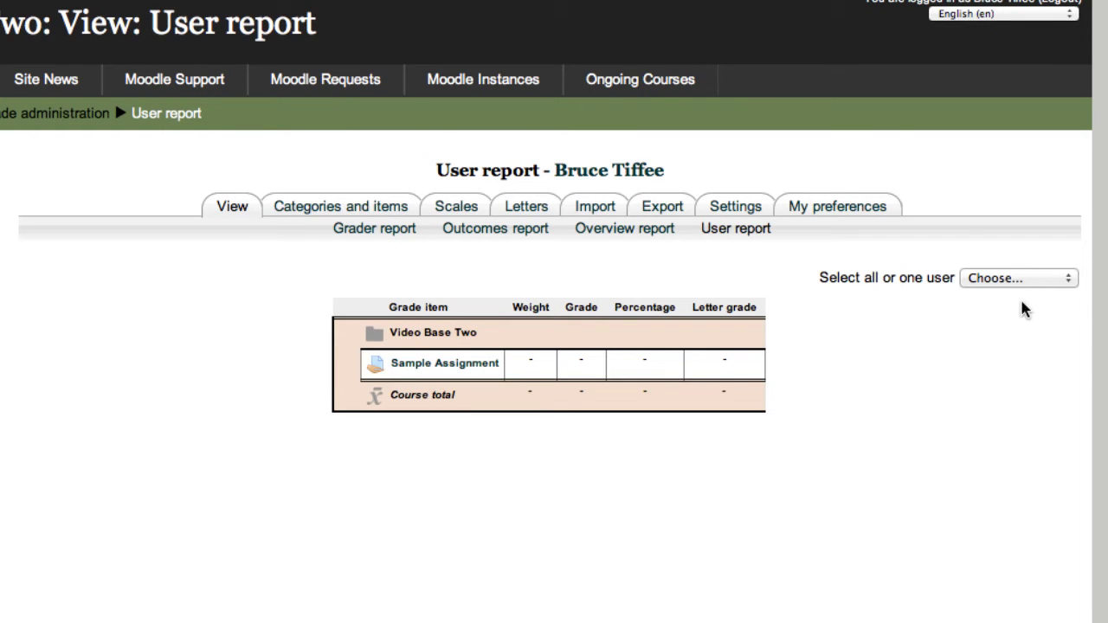
# Show the user report for 'All users (3)' and review each student's grades
pyautogui.click(1070, 280)
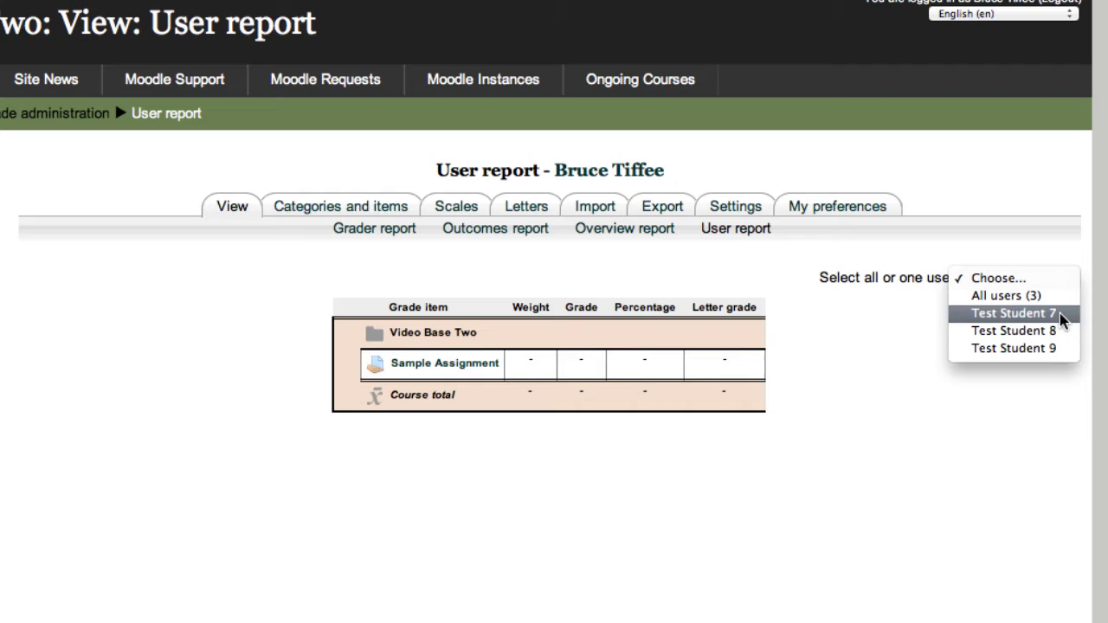
pyautogui.press('Escape')
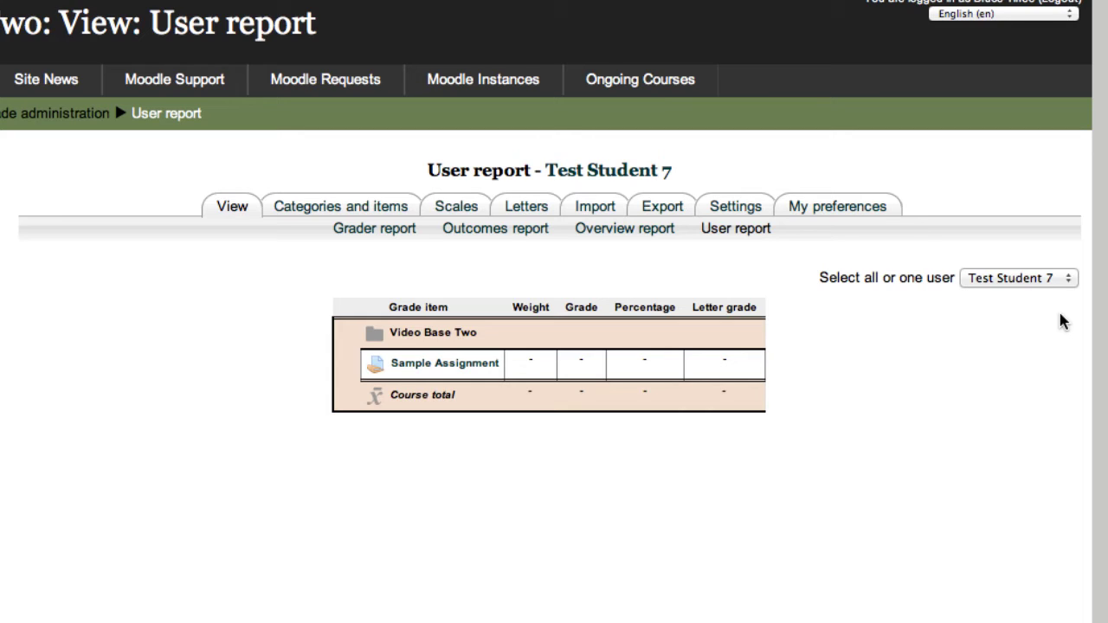
pyautogui.click(995, 282)
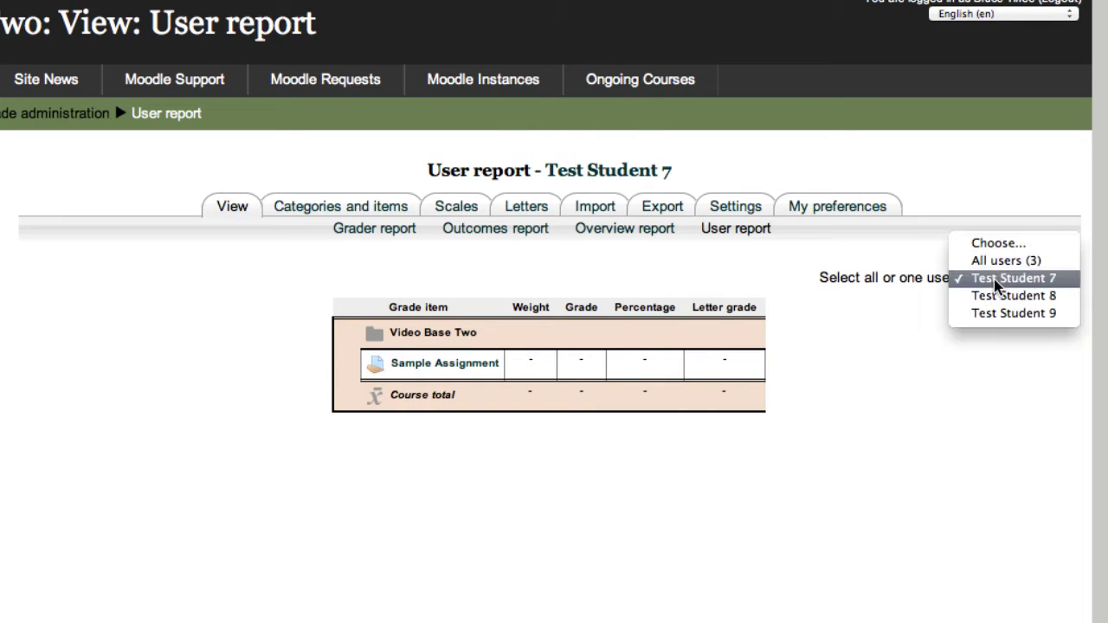
pyautogui.click(993, 262)
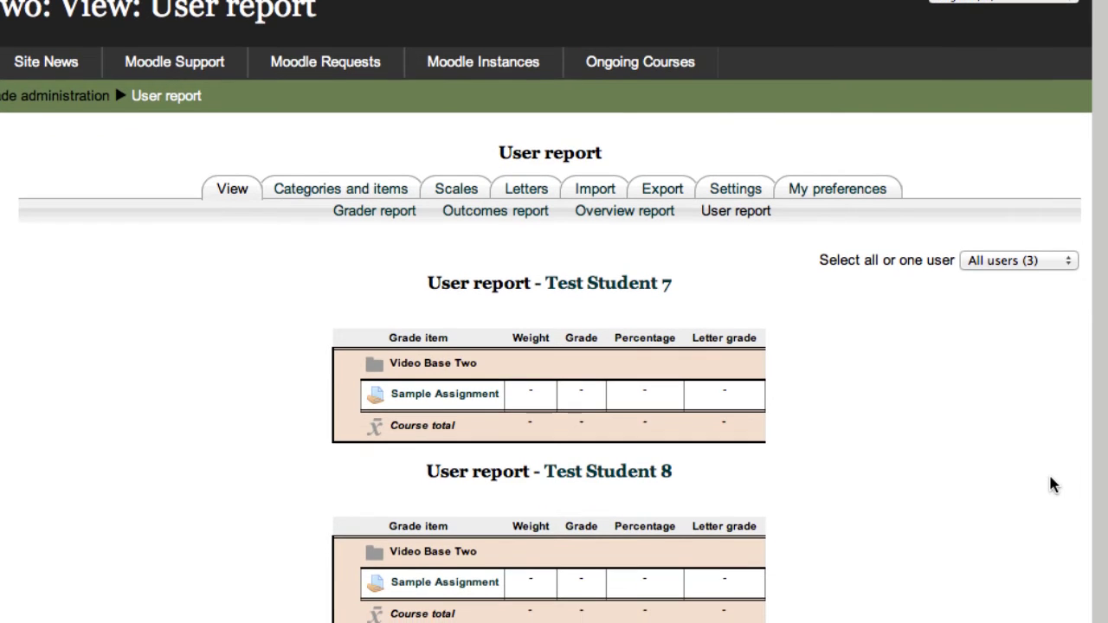
pyautogui.scroll(-2, 1054, 484)
pyautogui.scroll(-2, 1053, 485)
pyautogui.scroll(-2, 1054, 485)
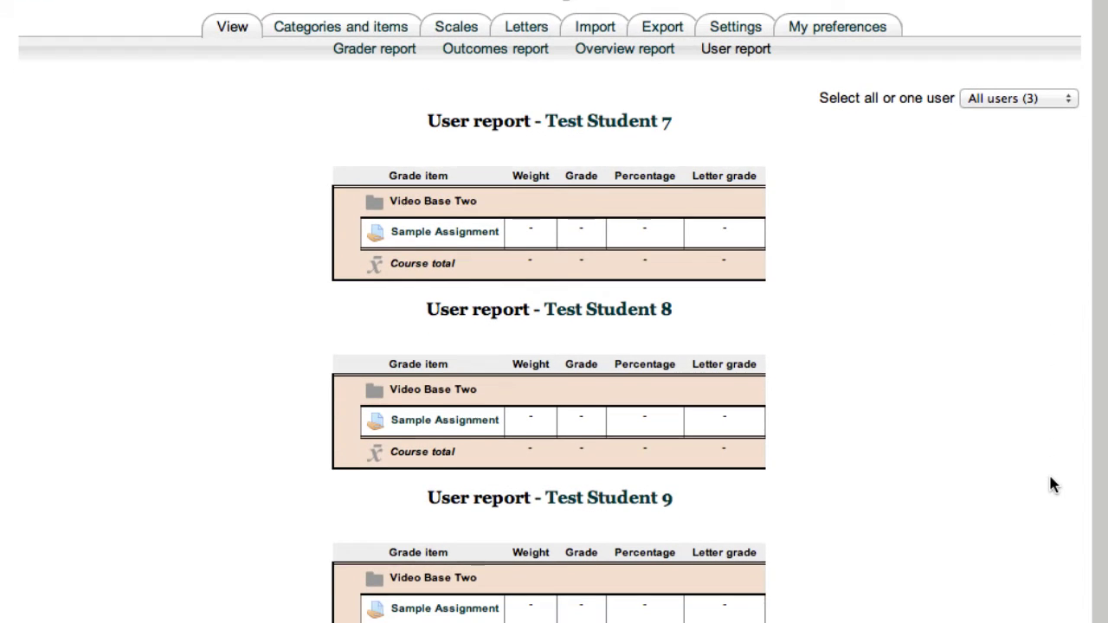
pyautogui.scroll(-1, 1053, 485)
pyautogui.scroll(-1, 1054, 484)
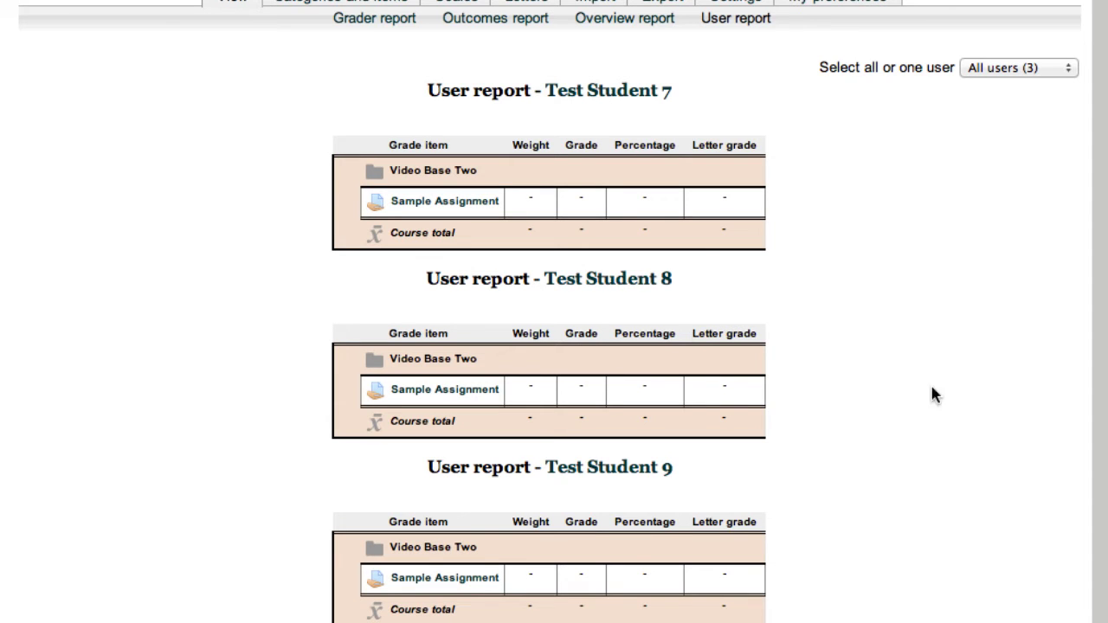
# View the grade letters table from A (93–100%) down to F (0–59.99%)
pyautogui.click(391, 26)
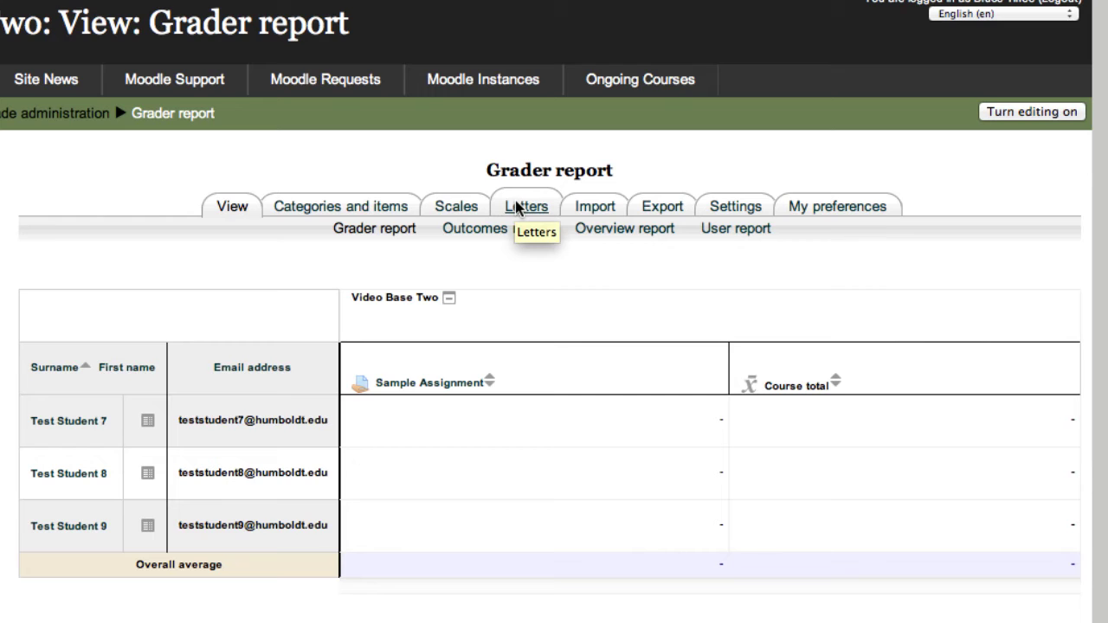
pyautogui.click(518, 208)
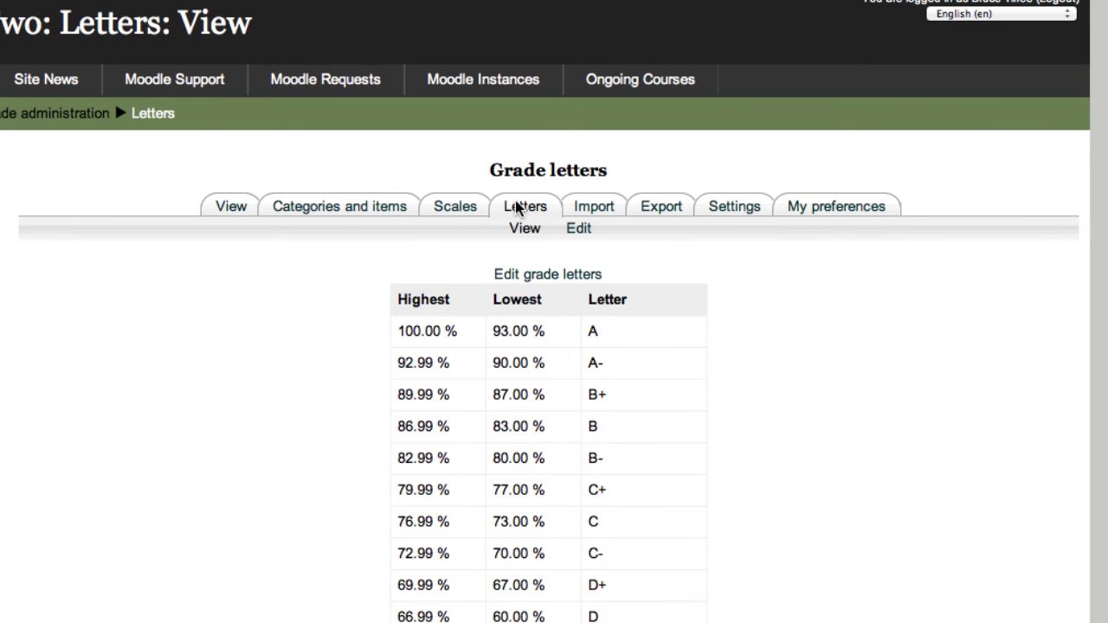
pyautogui.scroll(-1, 881, 388)
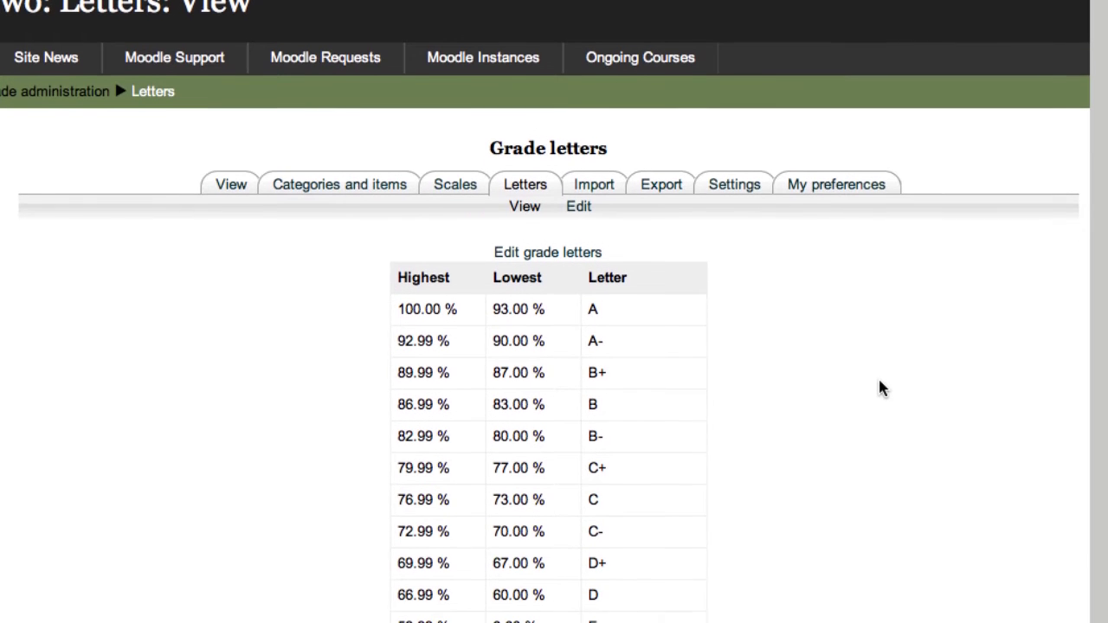
pyautogui.scroll(-1, 881, 388)
pyautogui.scroll(-1, 881, 388)
pyautogui.scroll(-1, 881, 388)
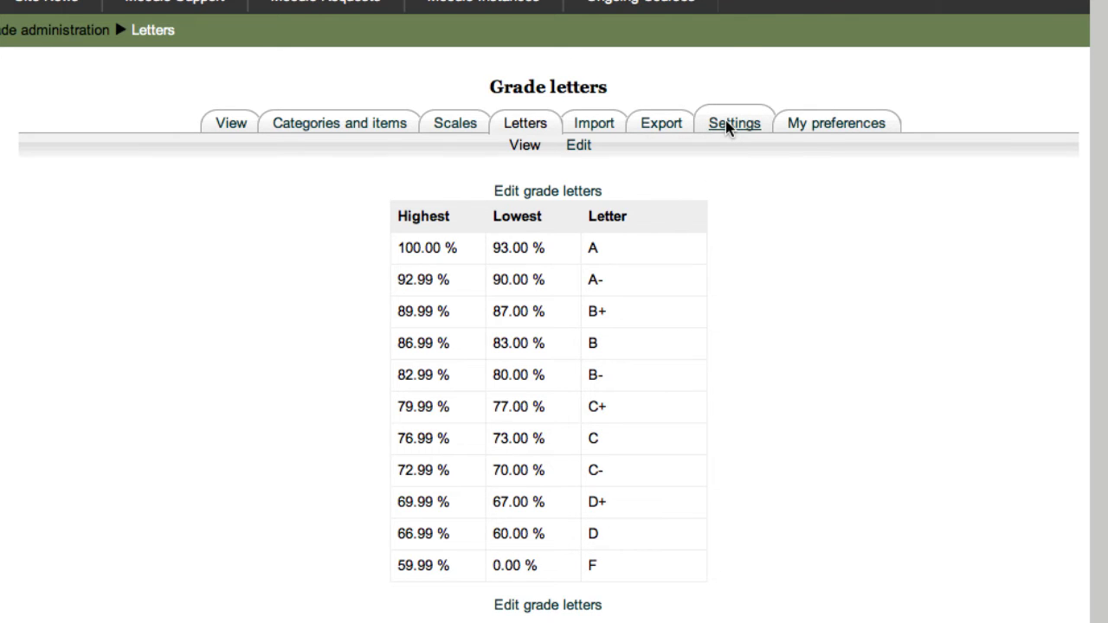
# In course grade settings, keep Aggregation position Default (Last) and Grade display type Default (Real)
pyautogui.click(731, 122)
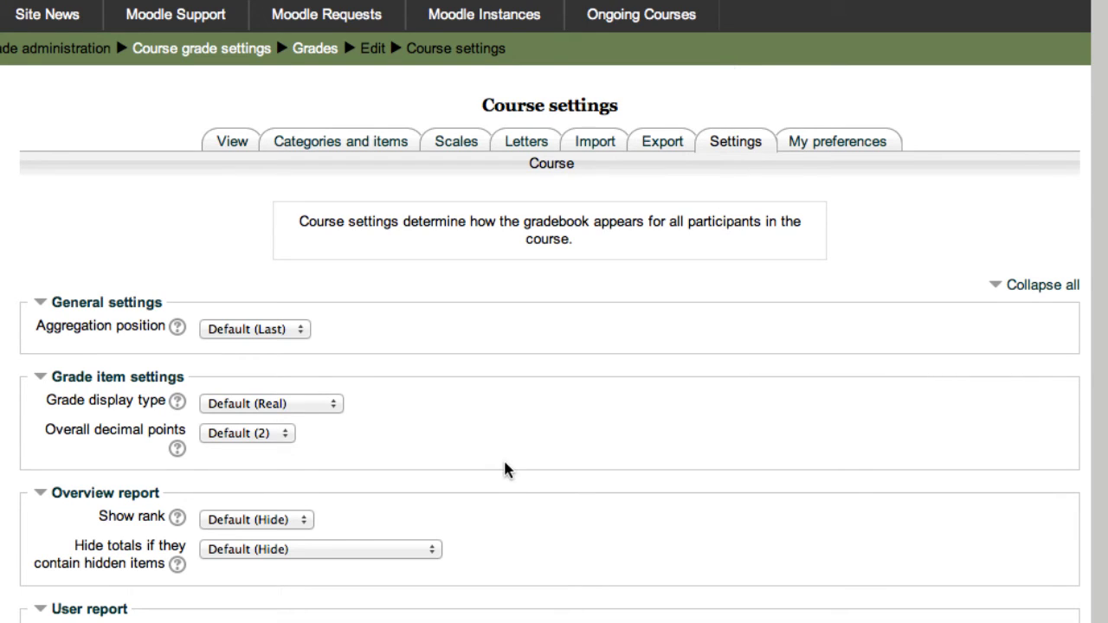
pyautogui.click(305, 333)
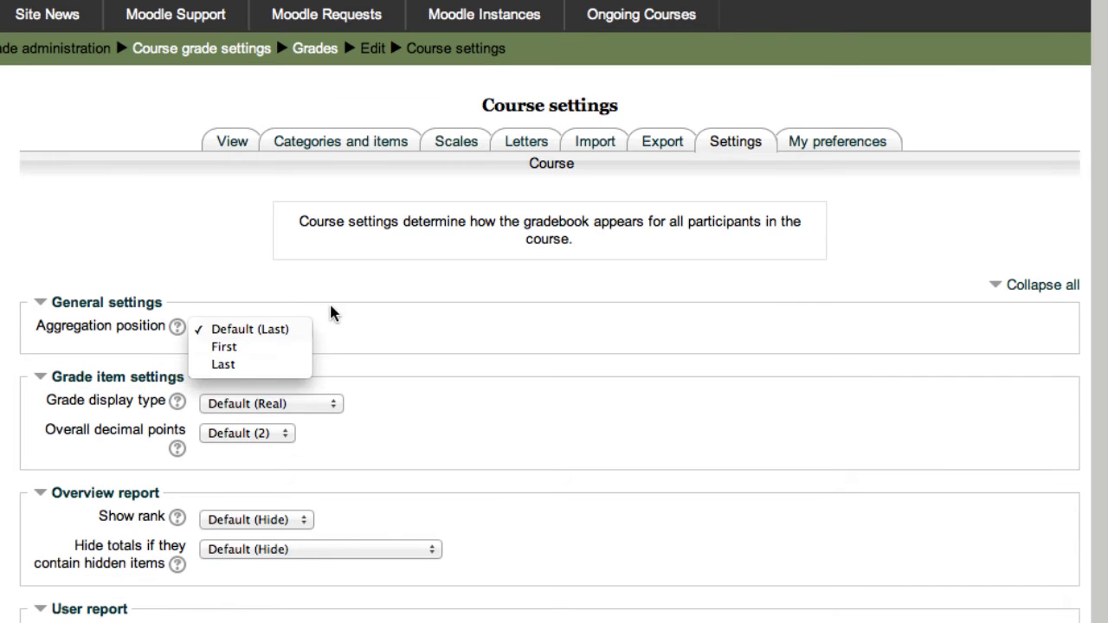
pyautogui.click(368, 326)
pyautogui.click(333, 404)
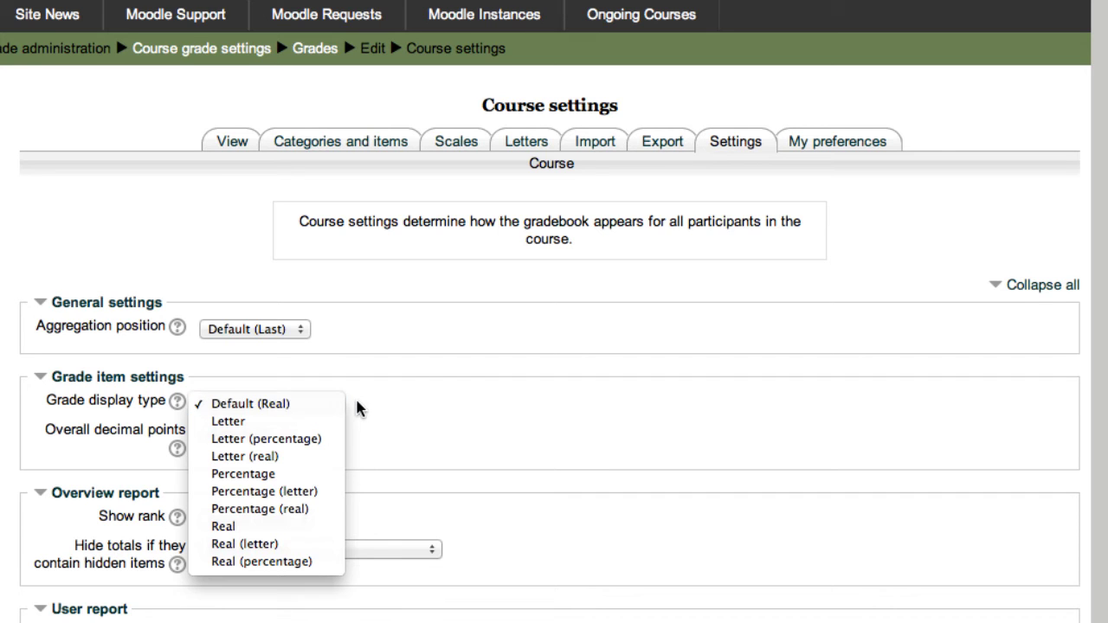
pyautogui.click(354, 407)
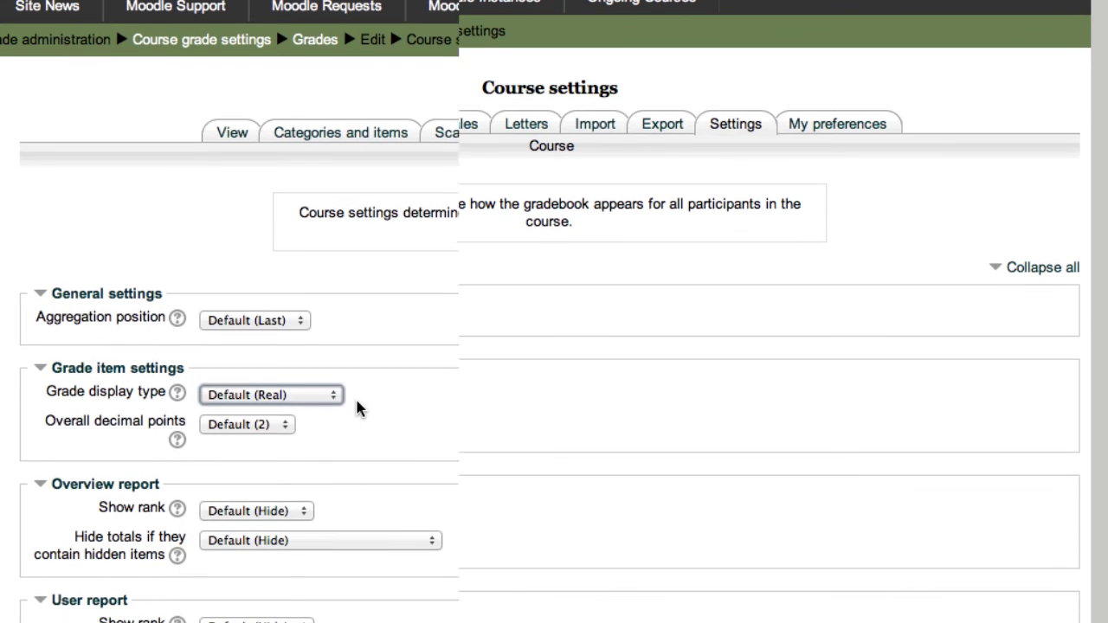
# Keep the user report options Show feedback at Default (Hide) and Show percentage at Default (Show)
pyautogui.scroll(-1, 357, 407)
pyautogui.scroll(-2, 358, 406)
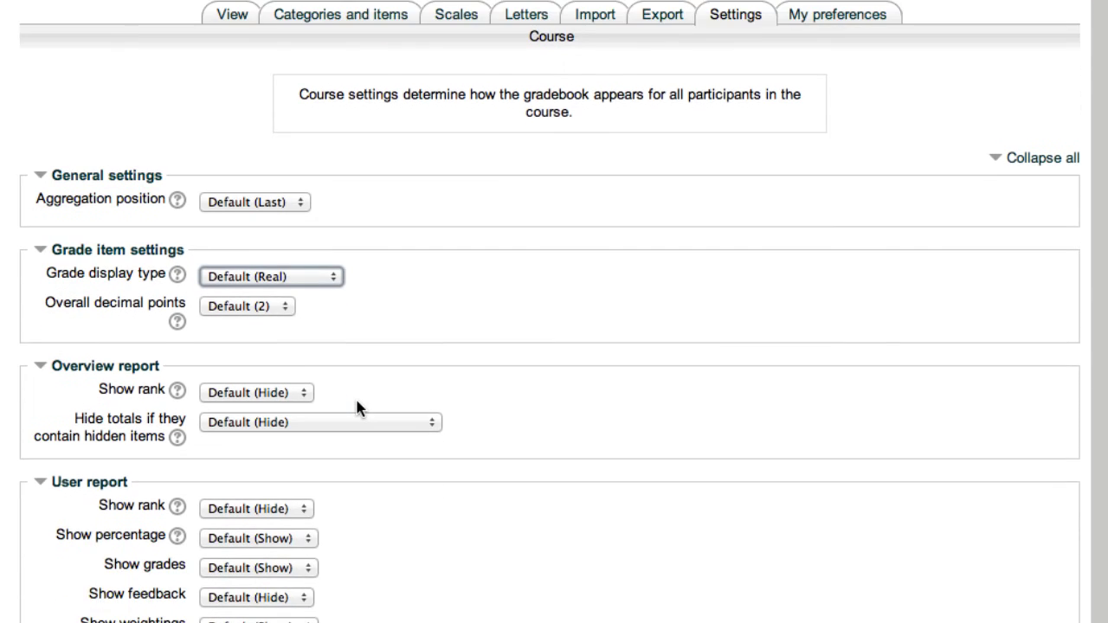
pyautogui.scroll(-1, 357, 407)
pyautogui.scroll(-1, 358, 407)
pyautogui.scroll(-1, 358, 407)
pyautogui.scroll(-1, 358, 407)
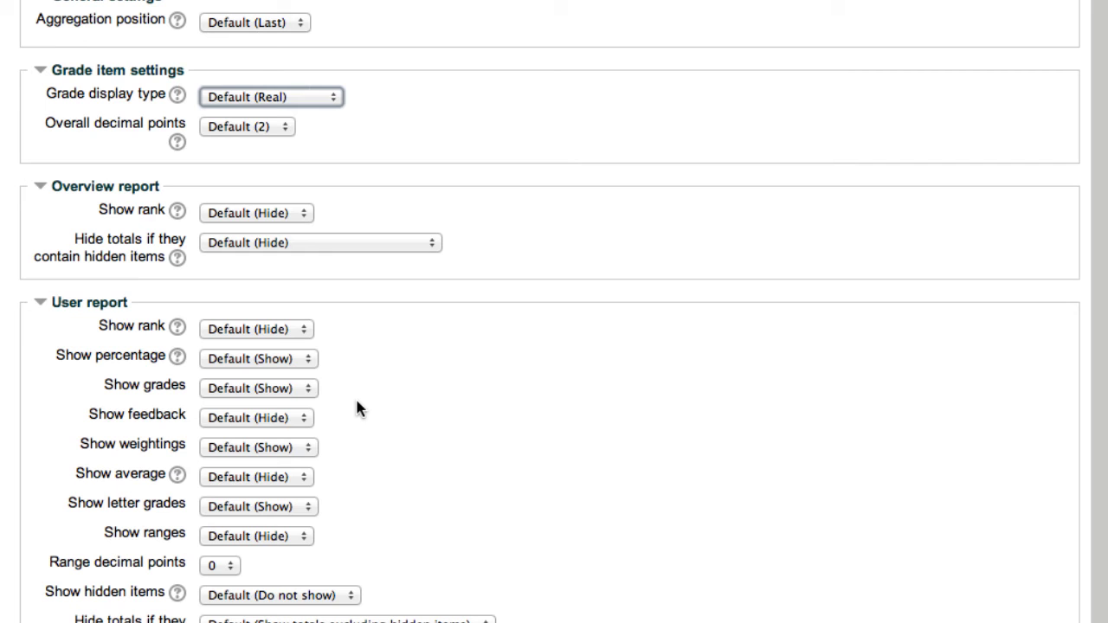
pyautogui.click(305, 418)
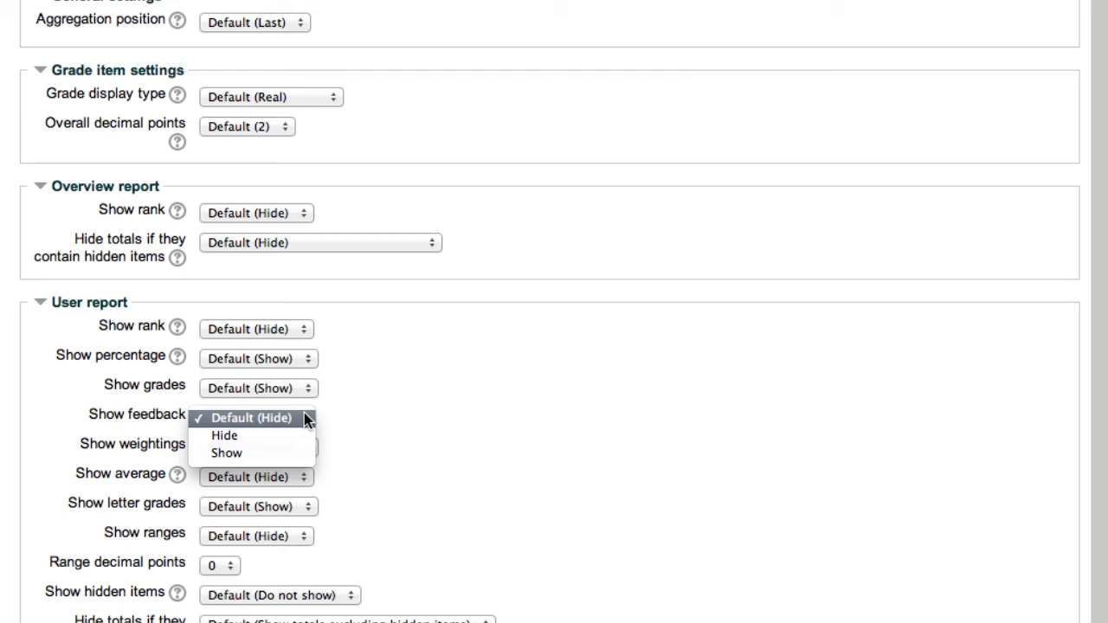
pyautogui.click(343, 420)
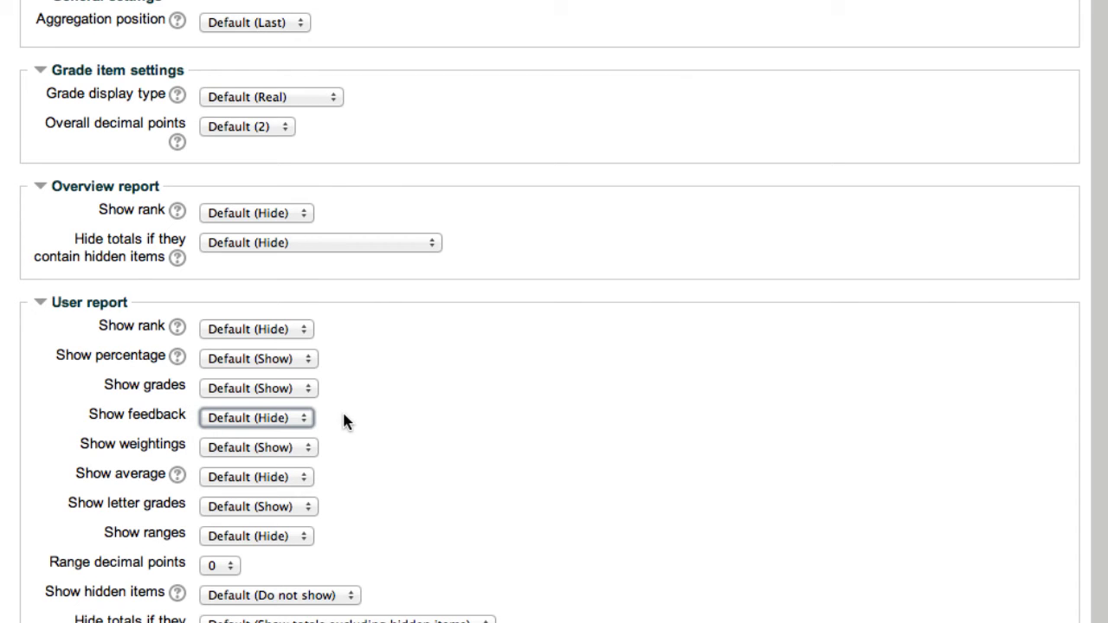
pyautogui.click(309, 356)
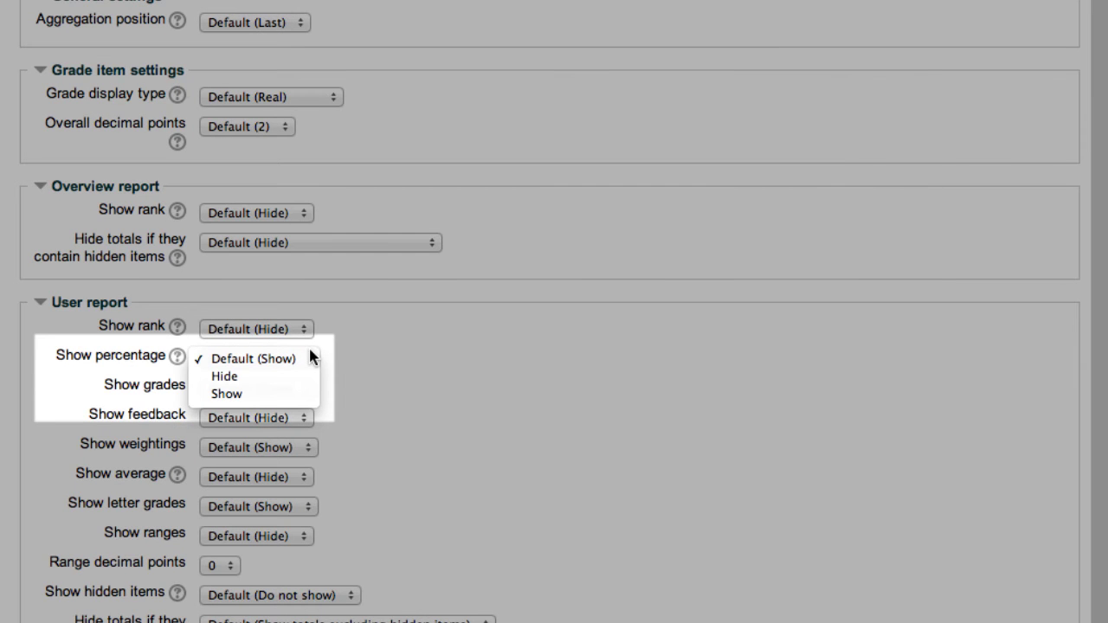
pyautogui.click(350, 358)
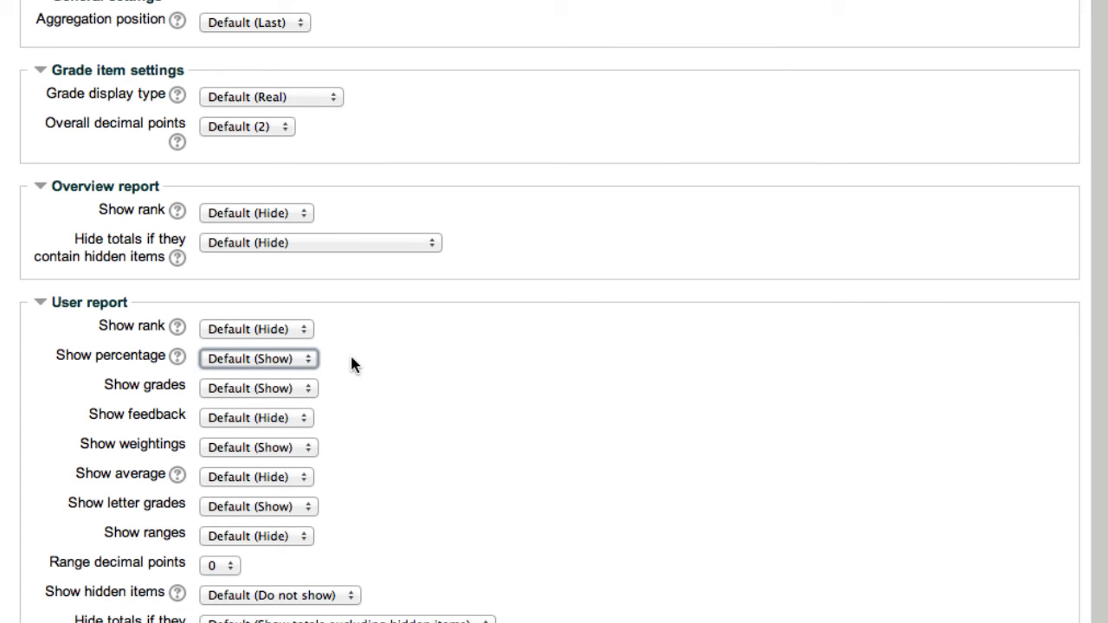
pyautogui.scroll(-2, 349, 413)
pyautogui.scroll(-1, 349, 413)
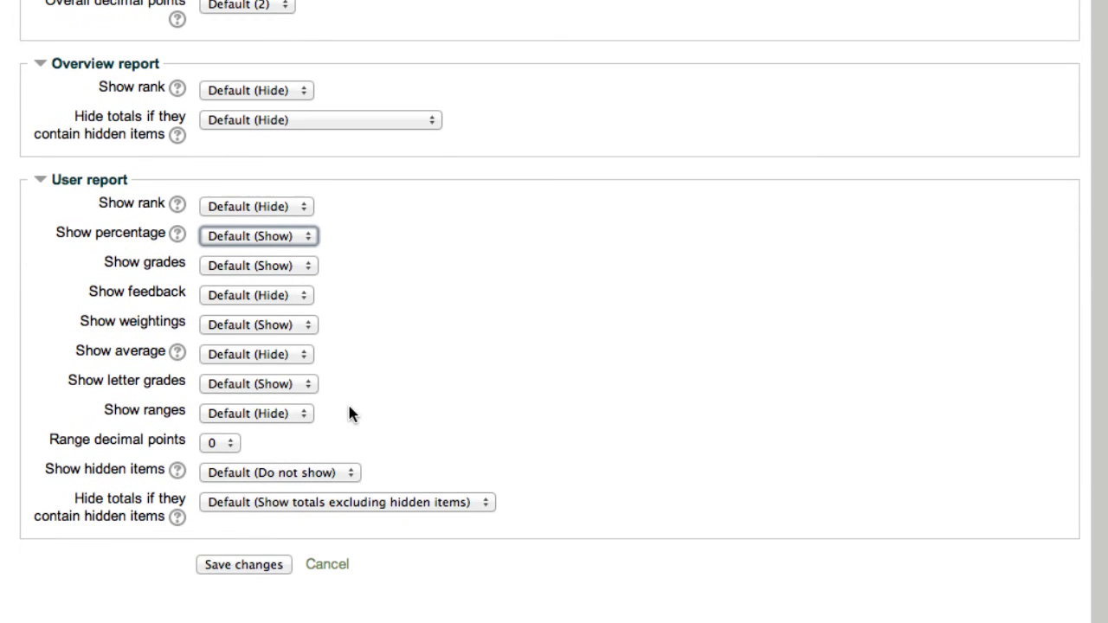
# Save the course grade settings and go to My preferences for the grader report
pyautogui.click(264, 566)
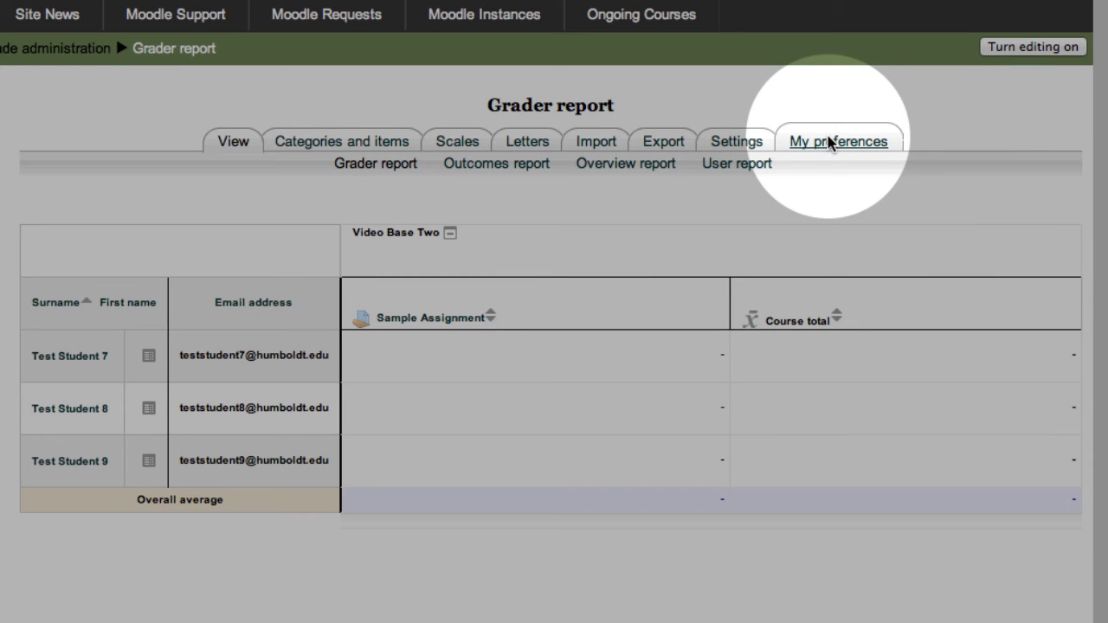
pyautogui.click(829, 141)
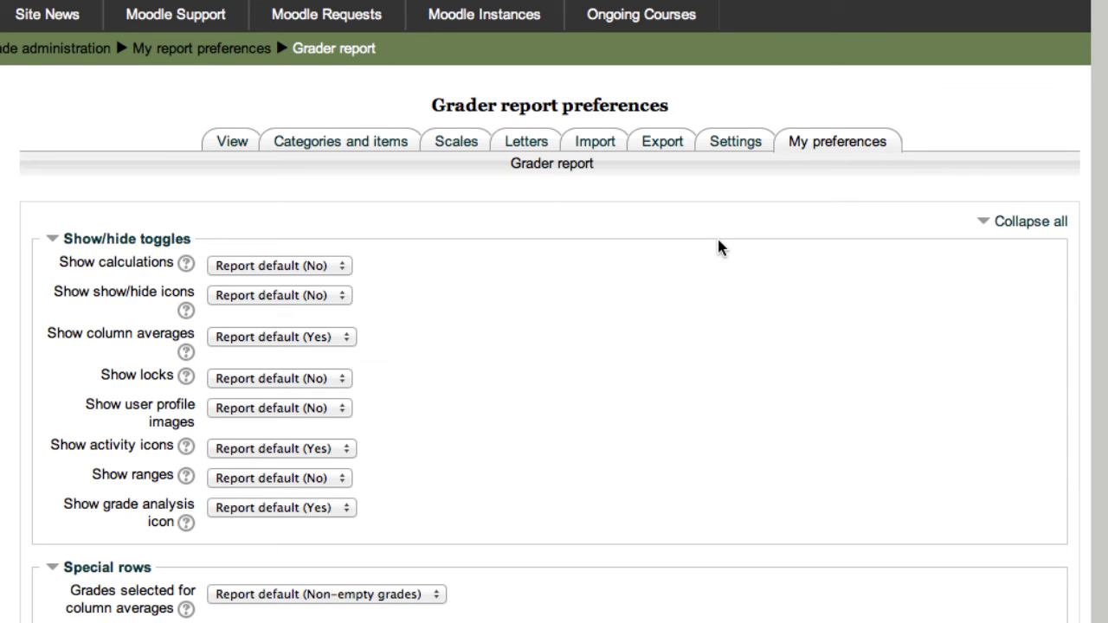
pyautogui.scroll(-1, 718, 247)
pyautogui.scroll(-1, 718, 246)
pyautogui.scroll(-1, 719, 247)
# Save the grader report preferences with students per page left blank and other options at defaults
pyautogui.scroll(-1, 718, 247)
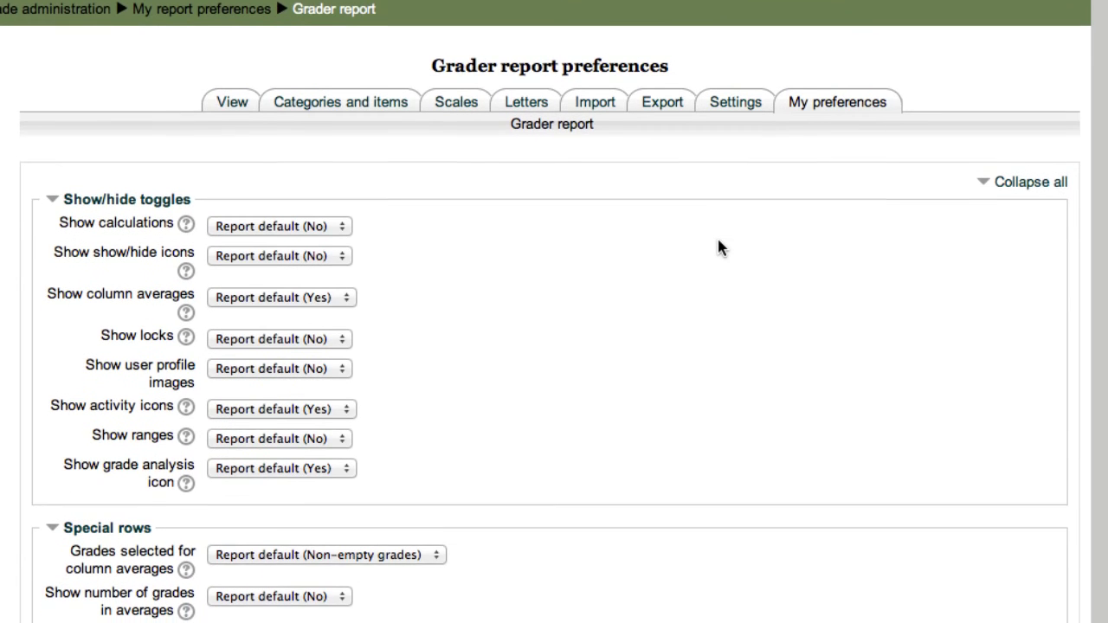
pyautogui.scroll(-1, 719, 248)
pyautogui.scroll(-1, 719, 247)
pyautogui.scroll(-1, 719, 247)
pyautogui.scroll(-1, 718, 248)
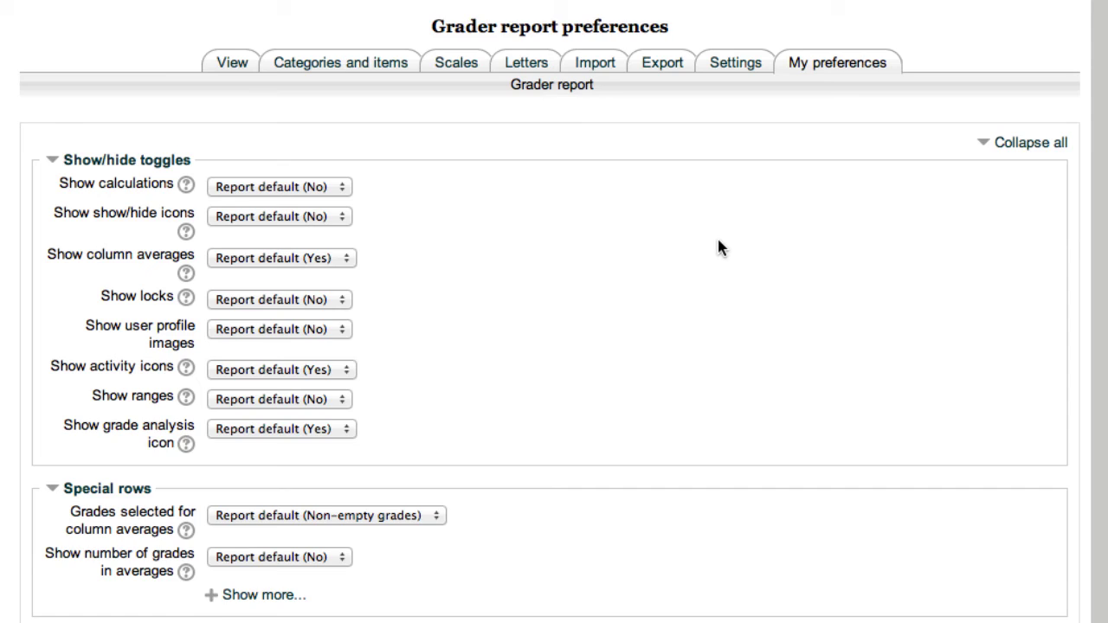
pyautogui.scroll(-3, 719, 247)
pyautogui.scroll(-4, 718, 246)
pyautogui.scroll(-4, 719, 247)
pyautogui.scroll(-1, 718, 247)
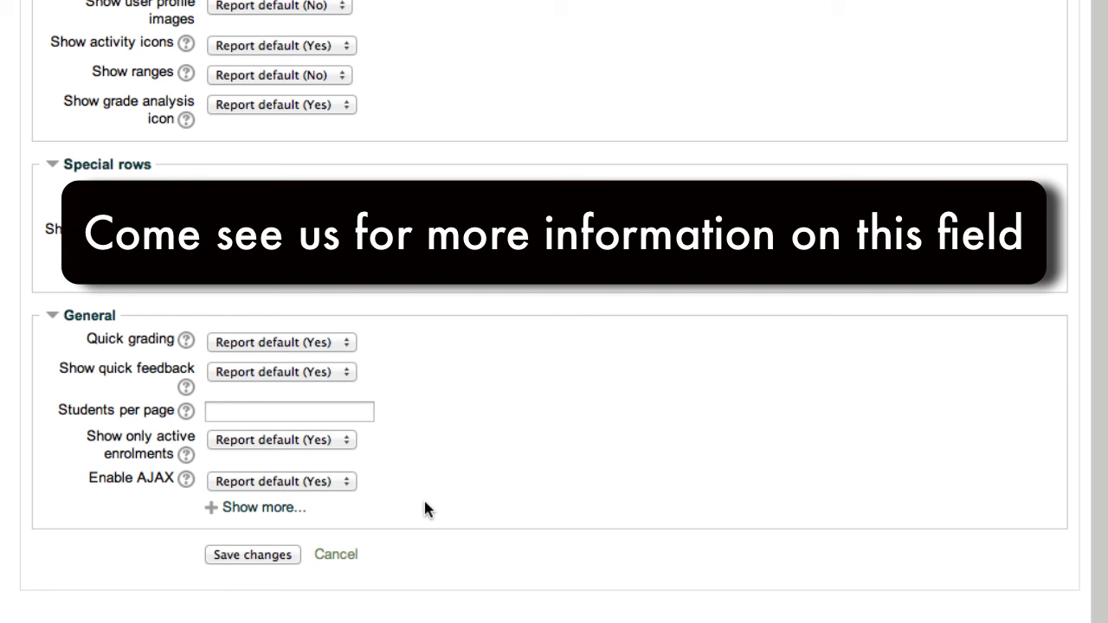
pyautogui.click(270, 560)
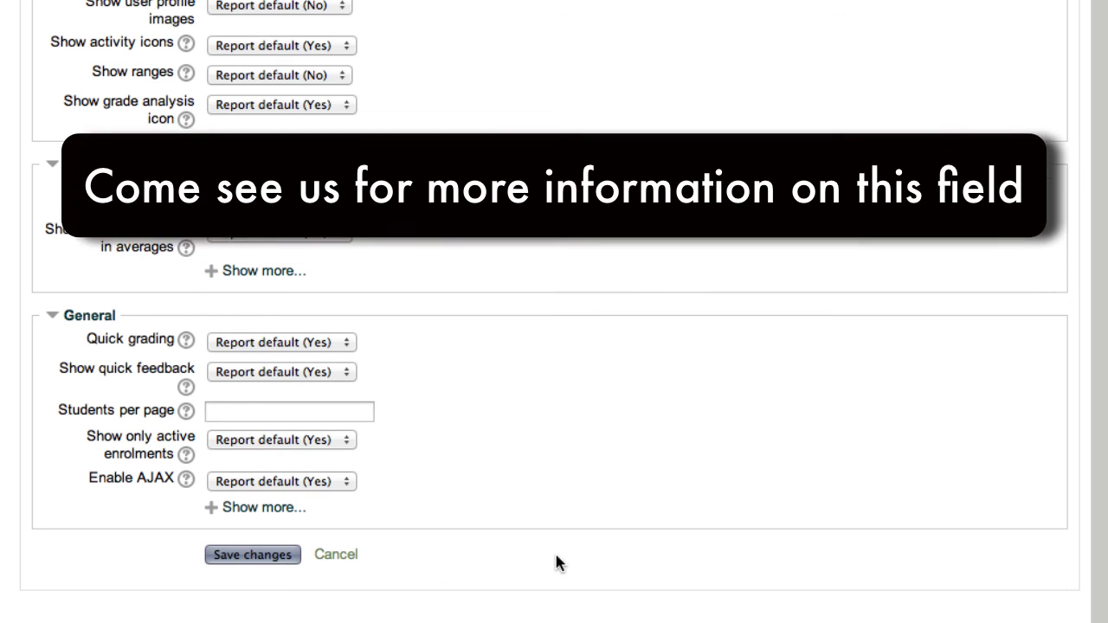